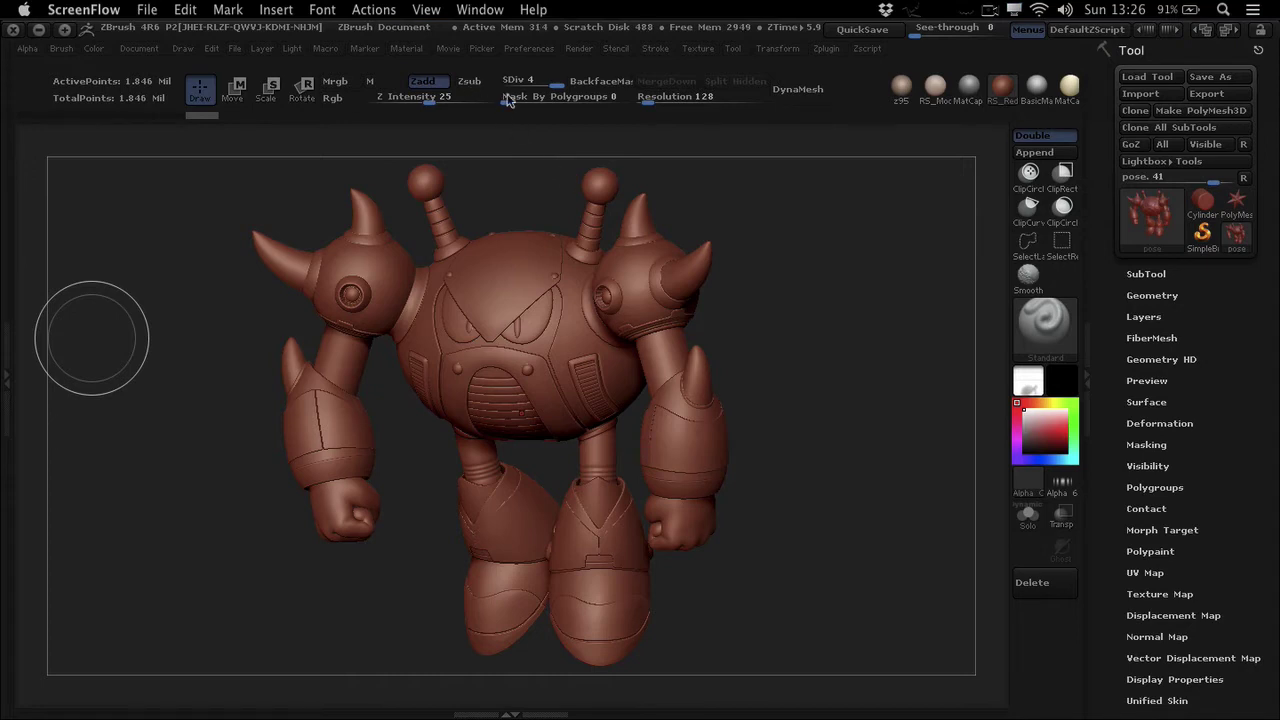
Step: Bring ZBrush forward and dock the Preferences palette in the right tray
left_click(531, 52)
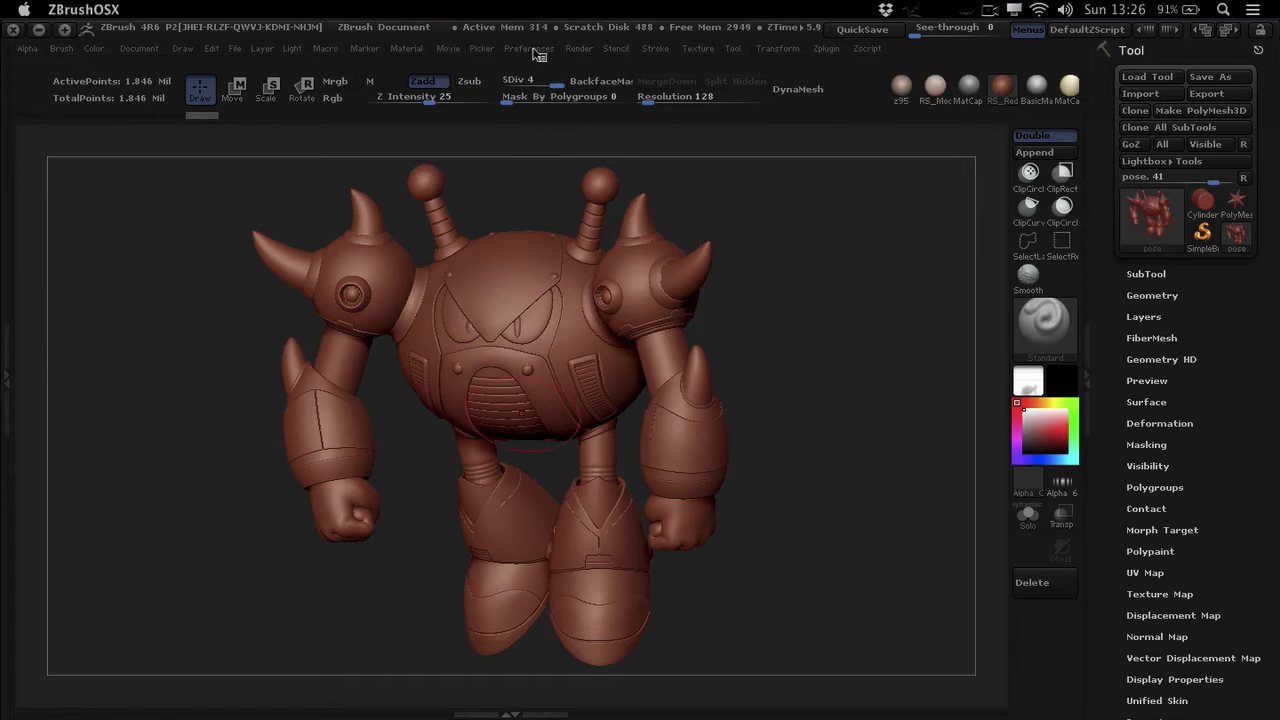
left_click(529, 49)
left_click(517, 67)
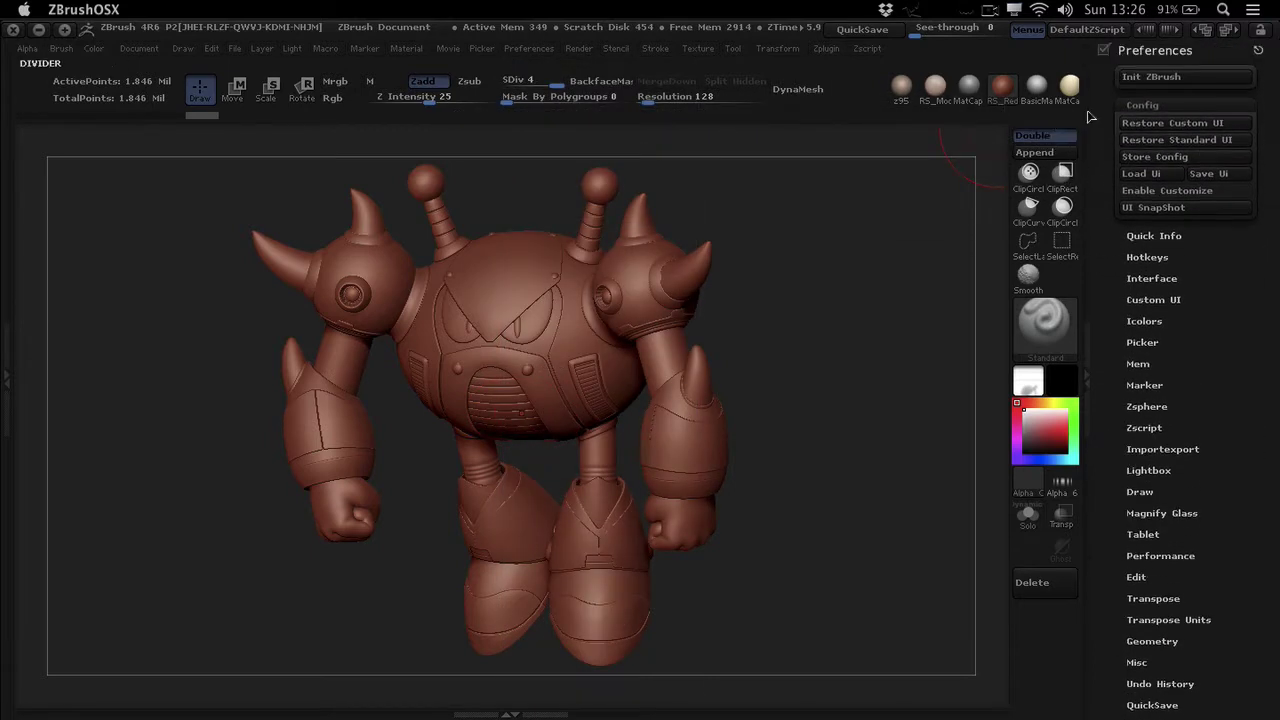
Step: Expand Config and switch Enable Customize on
left_click(1142, 104)
left_click(1143, 104)
left_click(1150, 192)
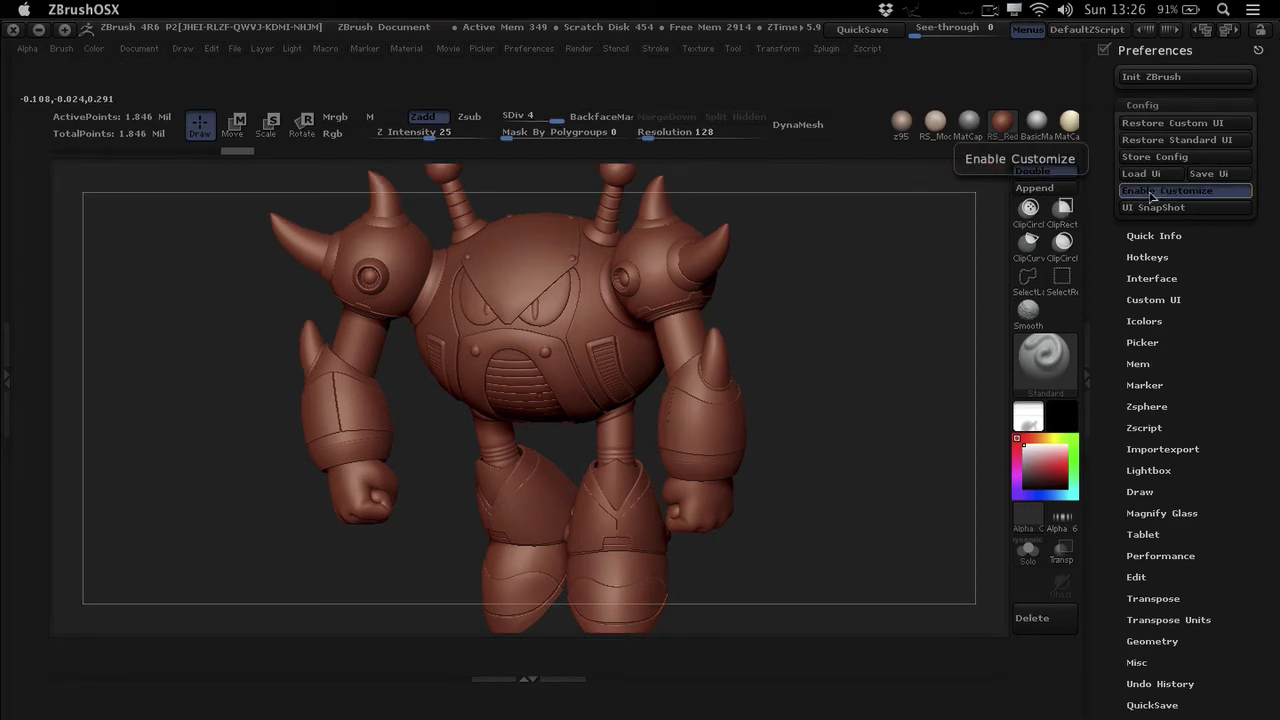
left_click(1152, 192)
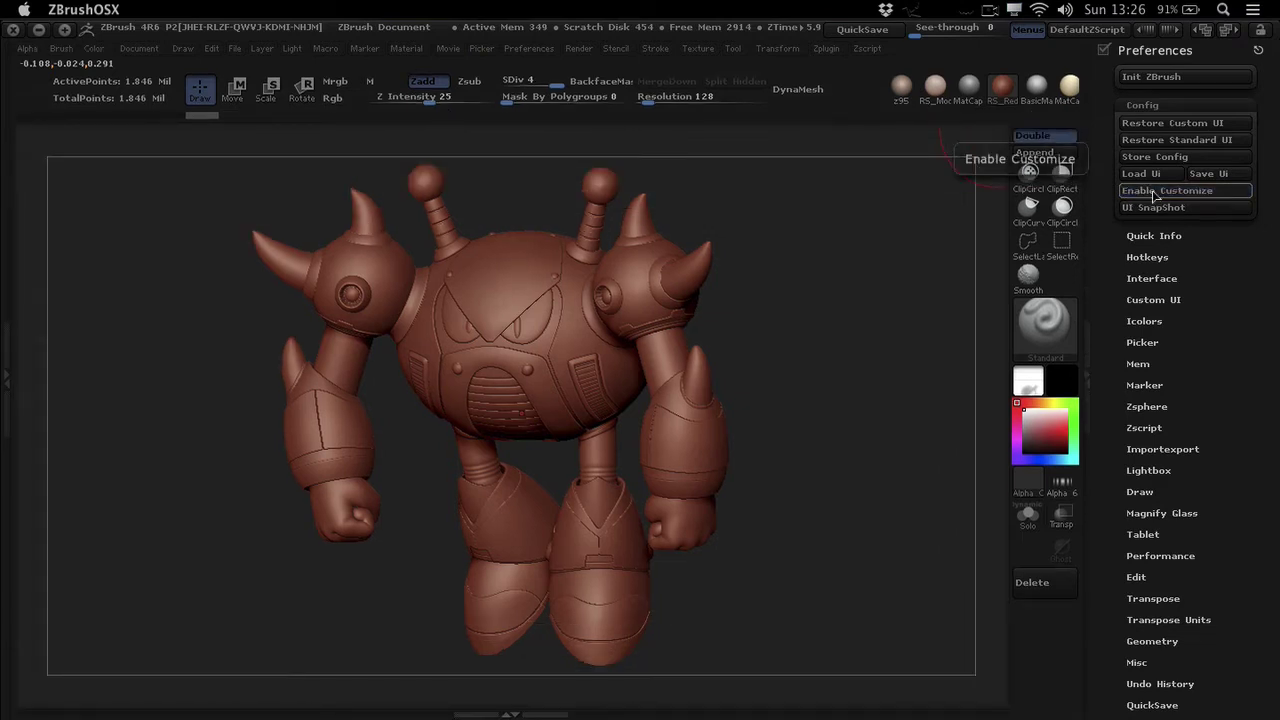
left_click(1155, 192)
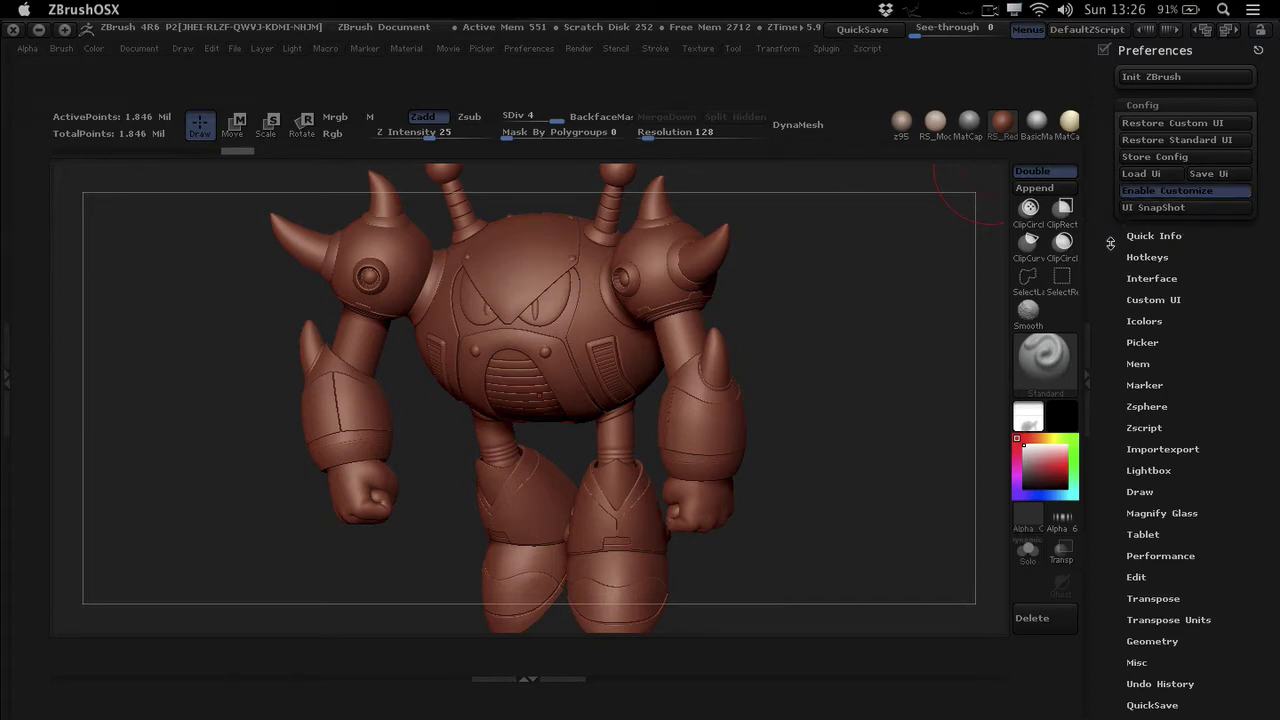
left_click(1158, 300)
left_click(1150, 190)
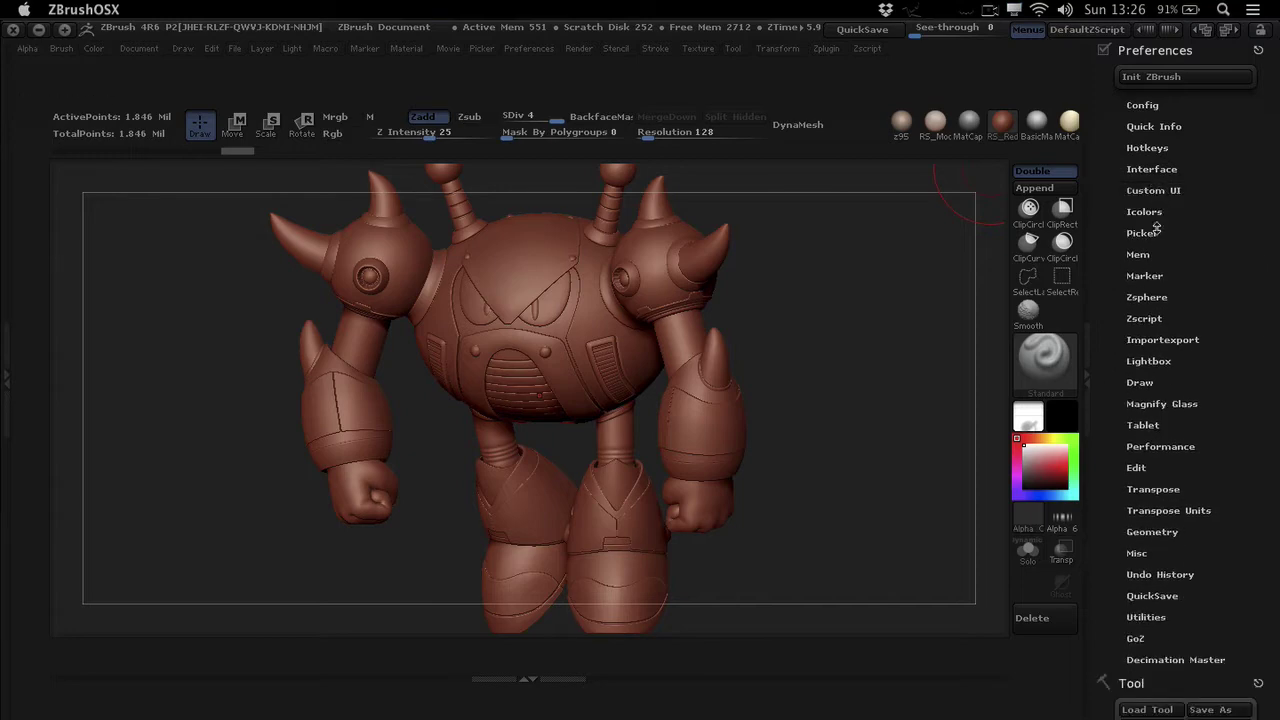
left_click(1146, 212)
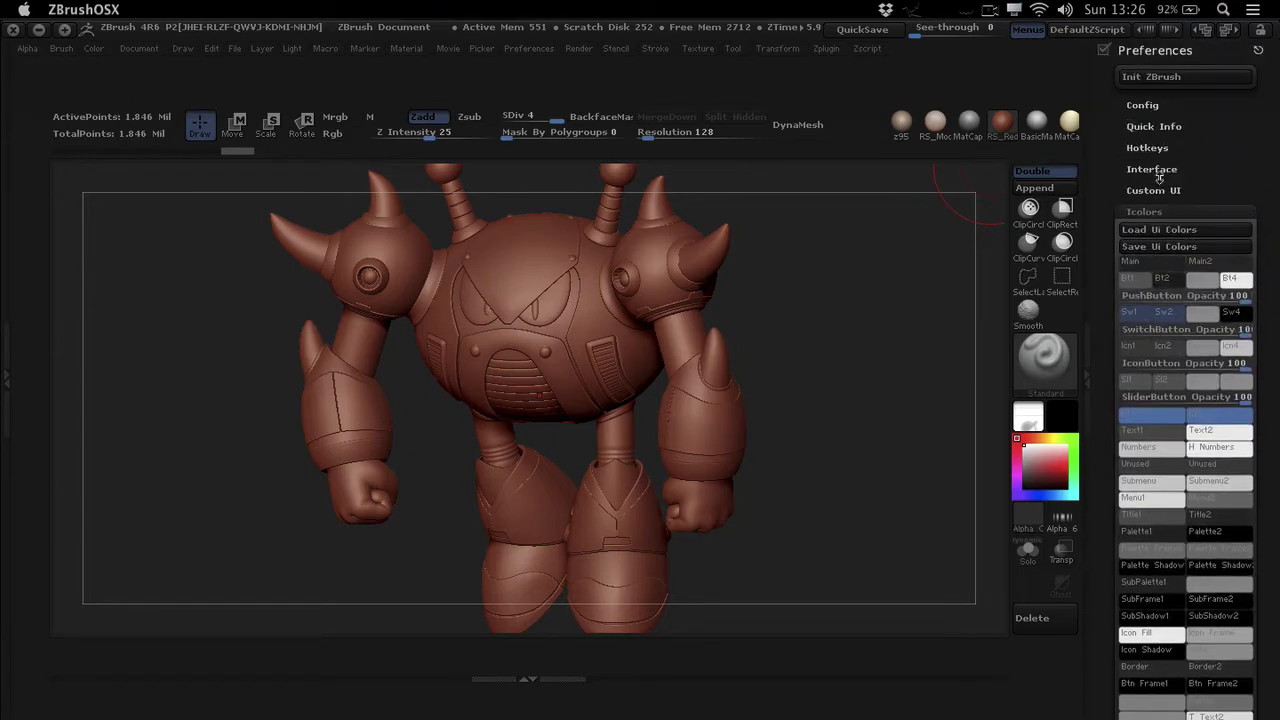
left_click(1142, 105)
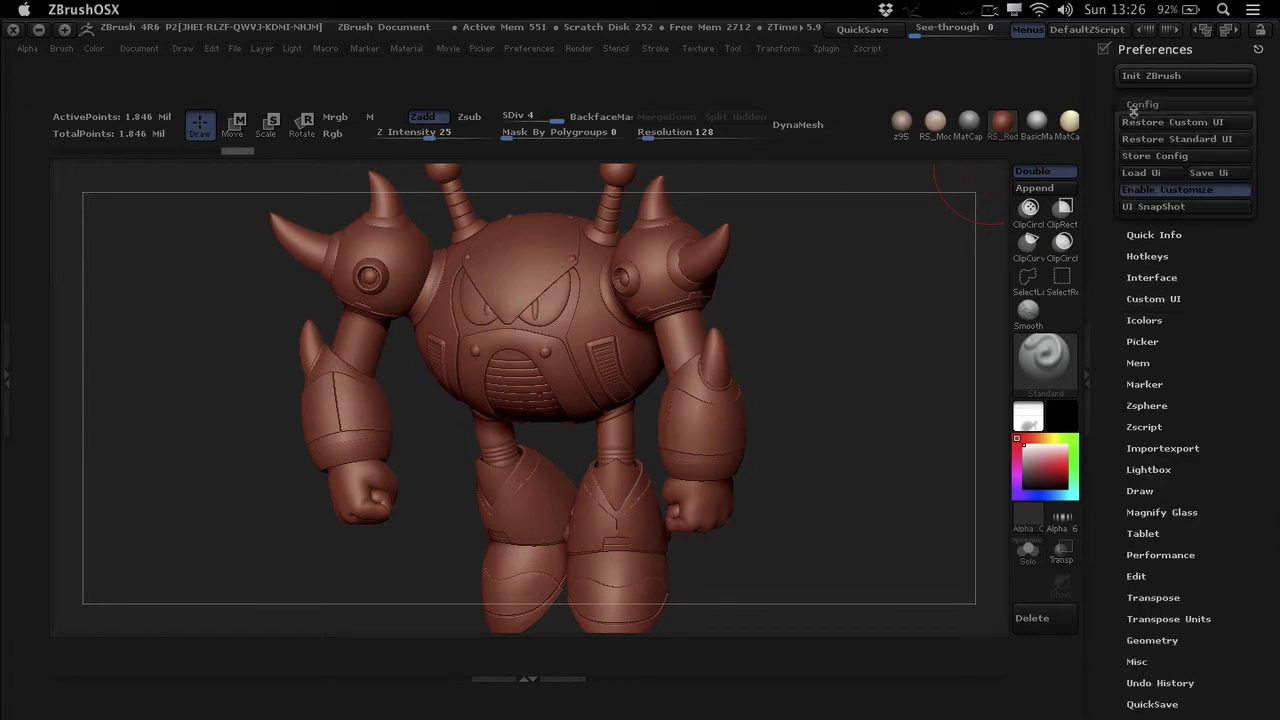
left_click(1160, 189)
Step: Remove ClipCircle and Ctrl+Alt-drag Restore Custom UI, Load UI and Store Config onto the top shelf
key("ctrl")
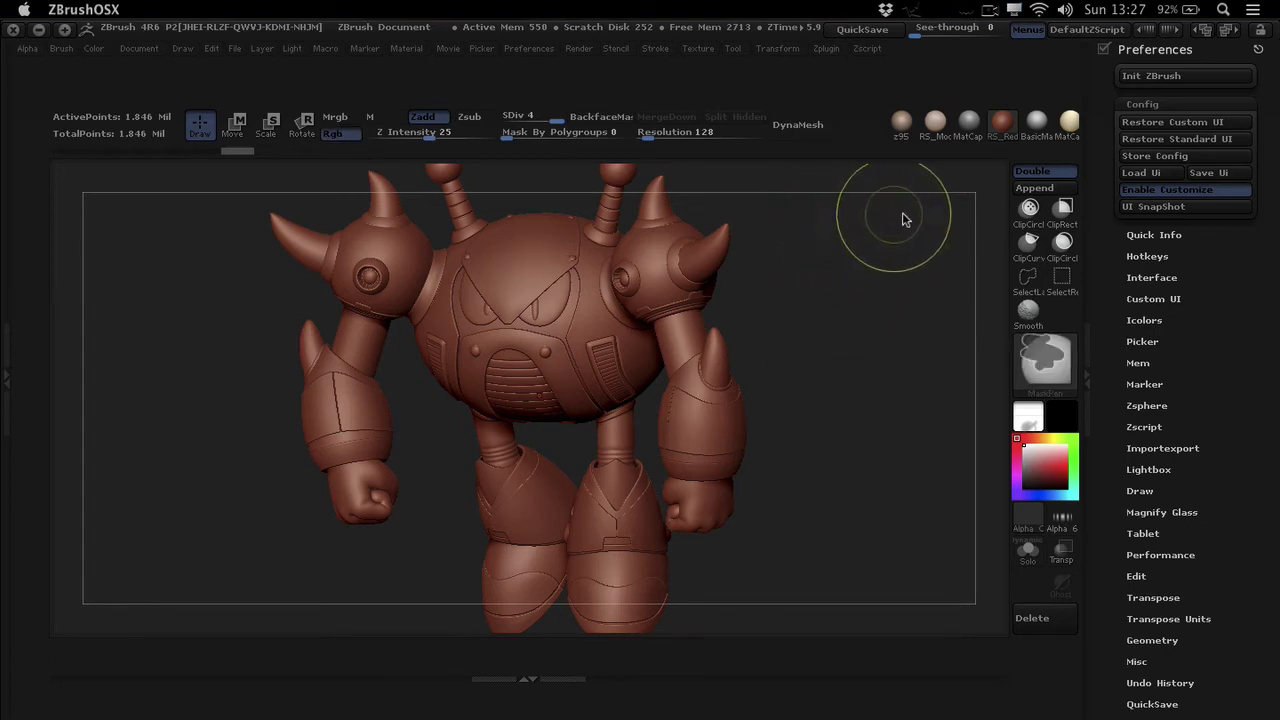
left_click_drag(1029, 207, 921, 210, "ctrl+alt")
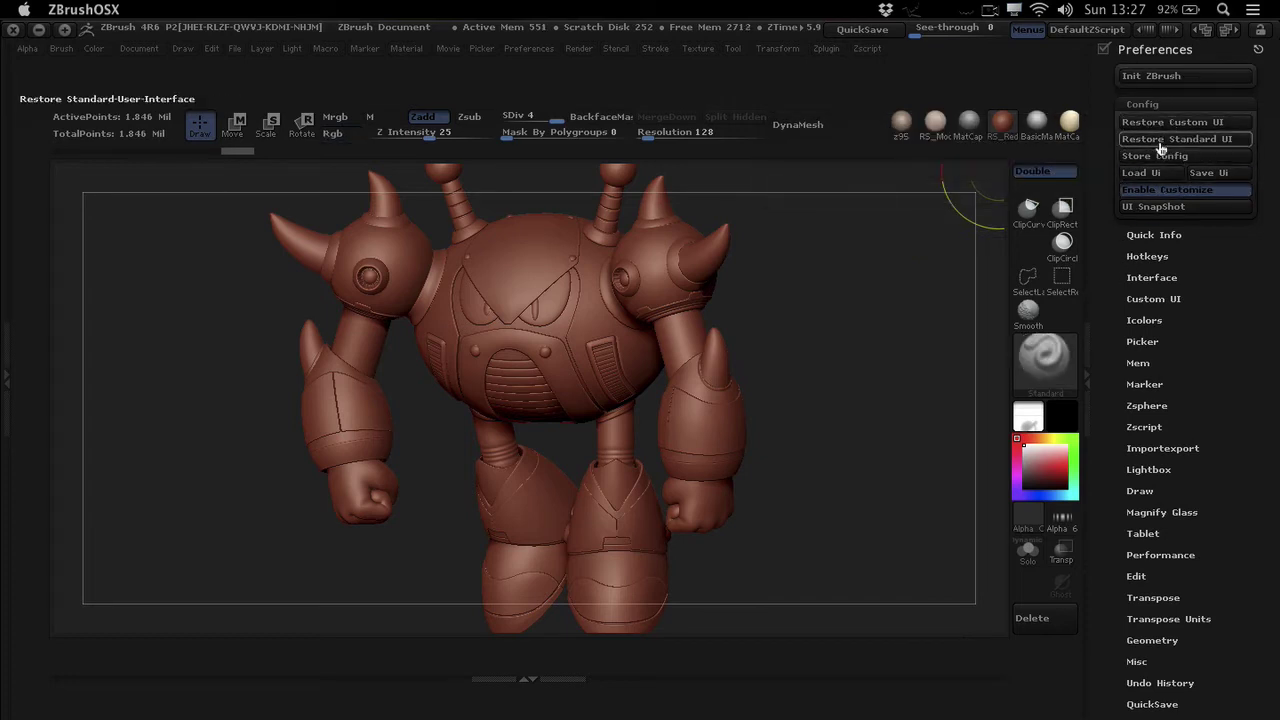
left_click_drag(1152, 122, 805, 140, "ctrl+alt")
left_click_drag(1138, 172, 988, 137, "ctrl+alt")
left_click_drag(1156, 143, 970, 120, "ctrl+alt")
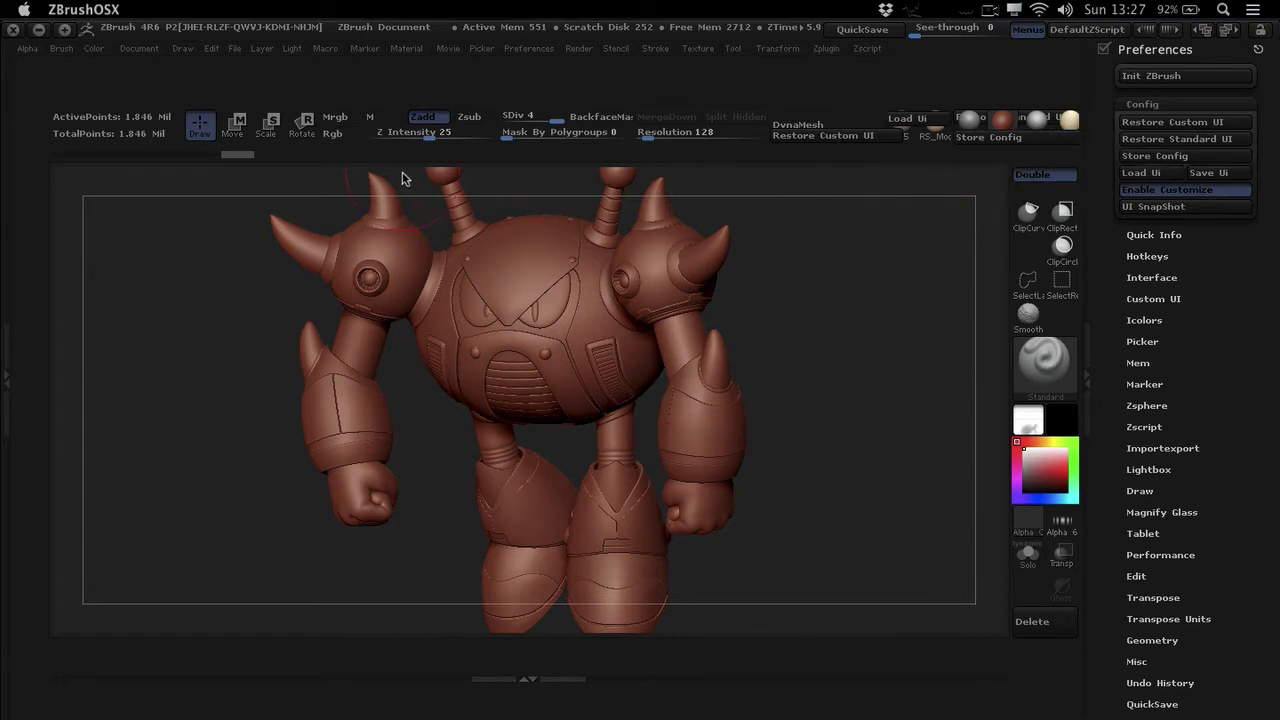
Step: Drag Scale, Rotate and Move off the top toolbar, leaving only Draw
left_click_drag(306, 125, 320, 190, "ctrl+alt")
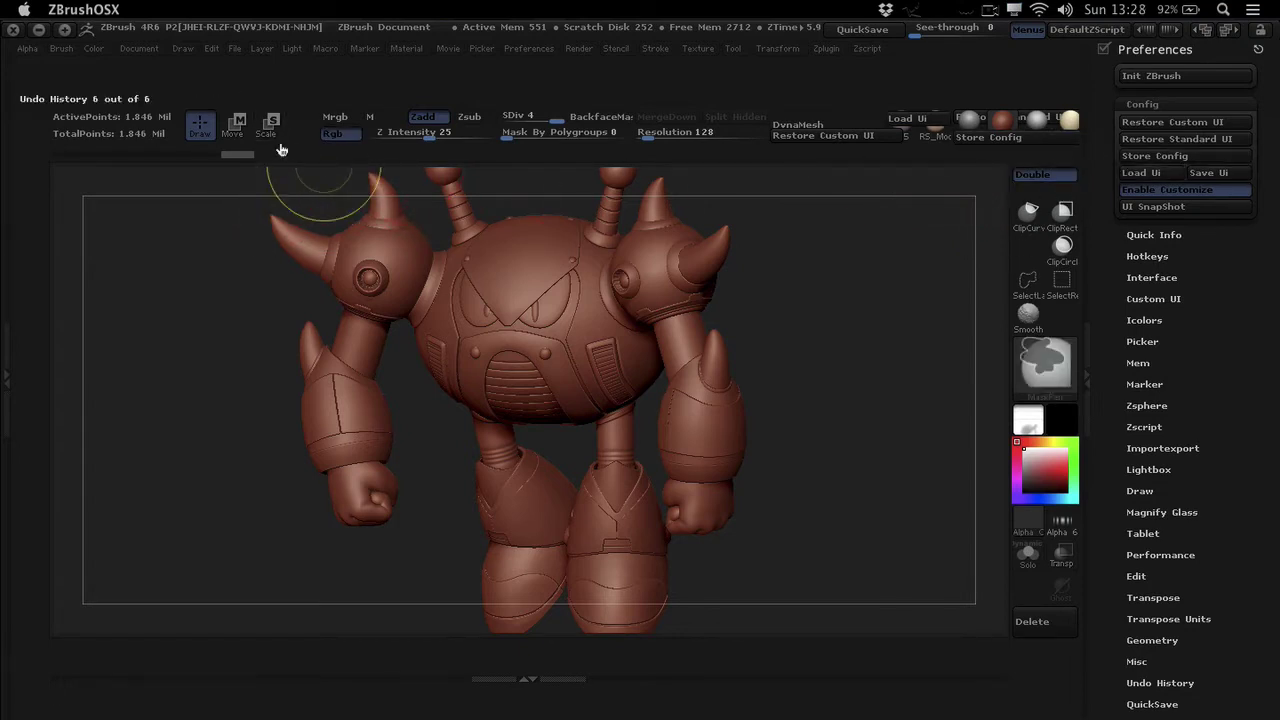
left_click_drag(272, 125, 262, 200, "ctrl+alt")
left_click_drag(240, 140, 240, 226, "ctrl+alt")
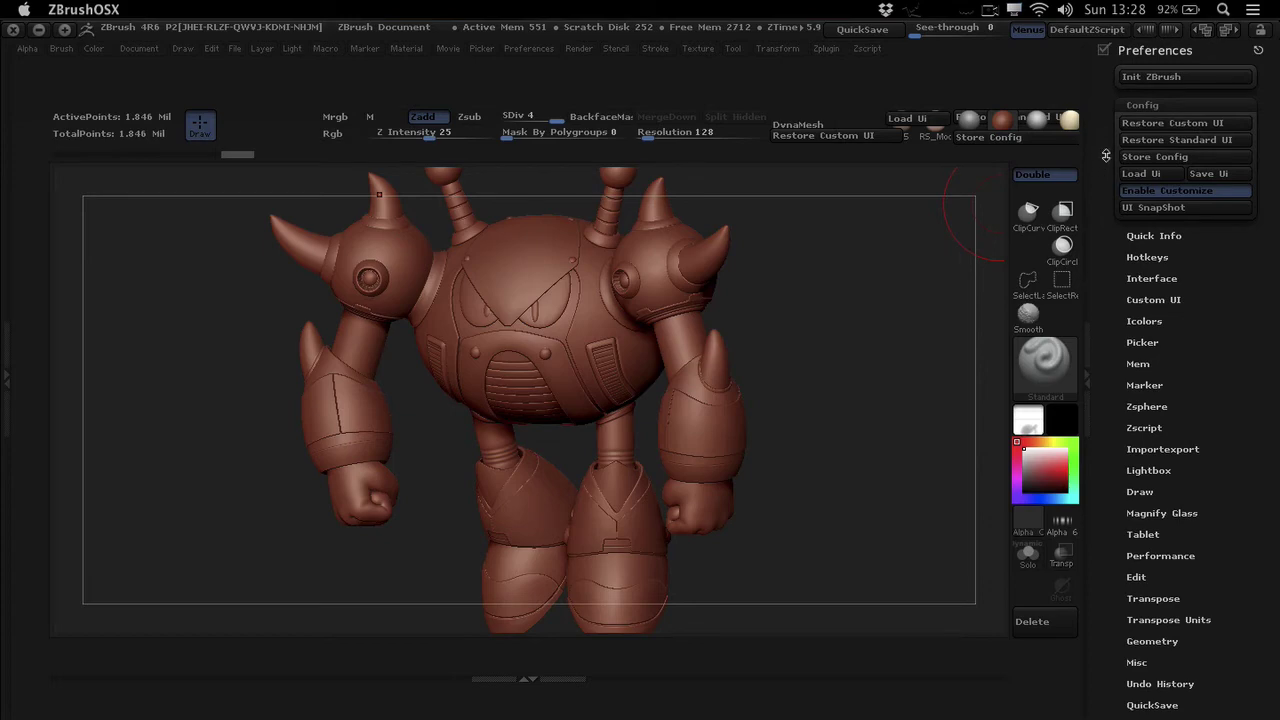
Step: Open the Icolors interface colour settings and select the first switch-button colour
left_click_drag(1105, 213, 1114, 188)
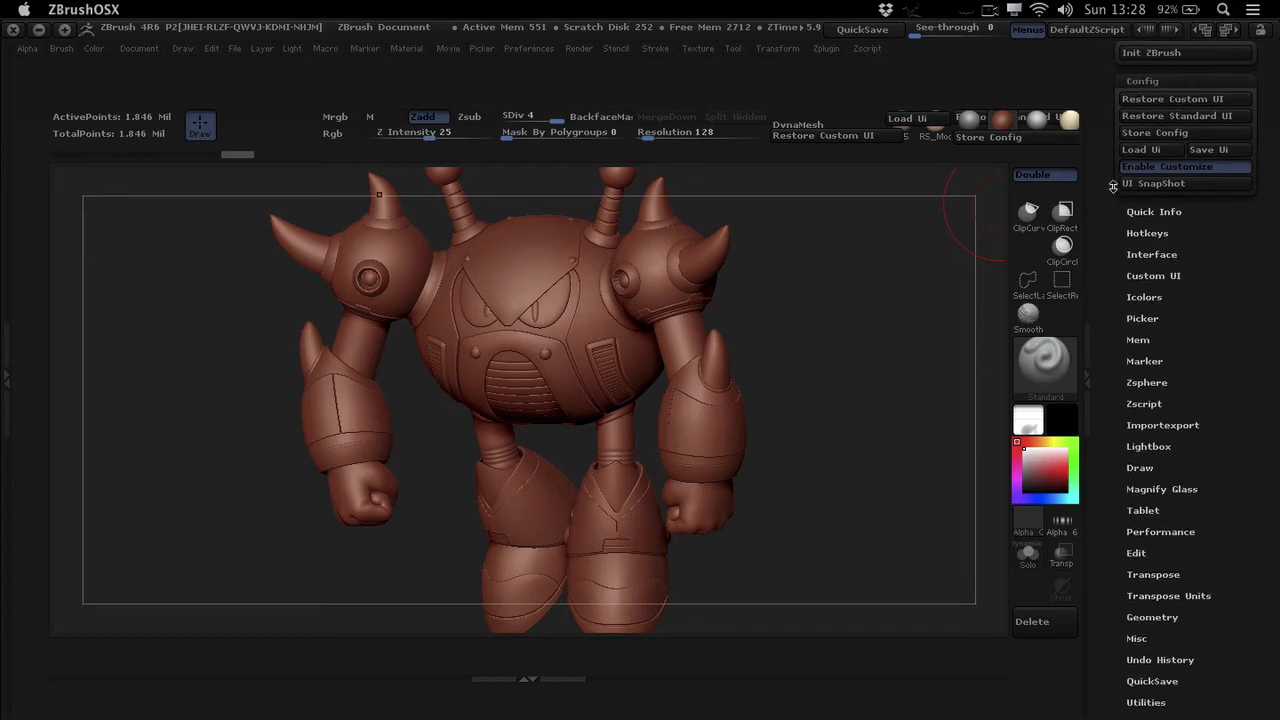
left_click(1145, 297)
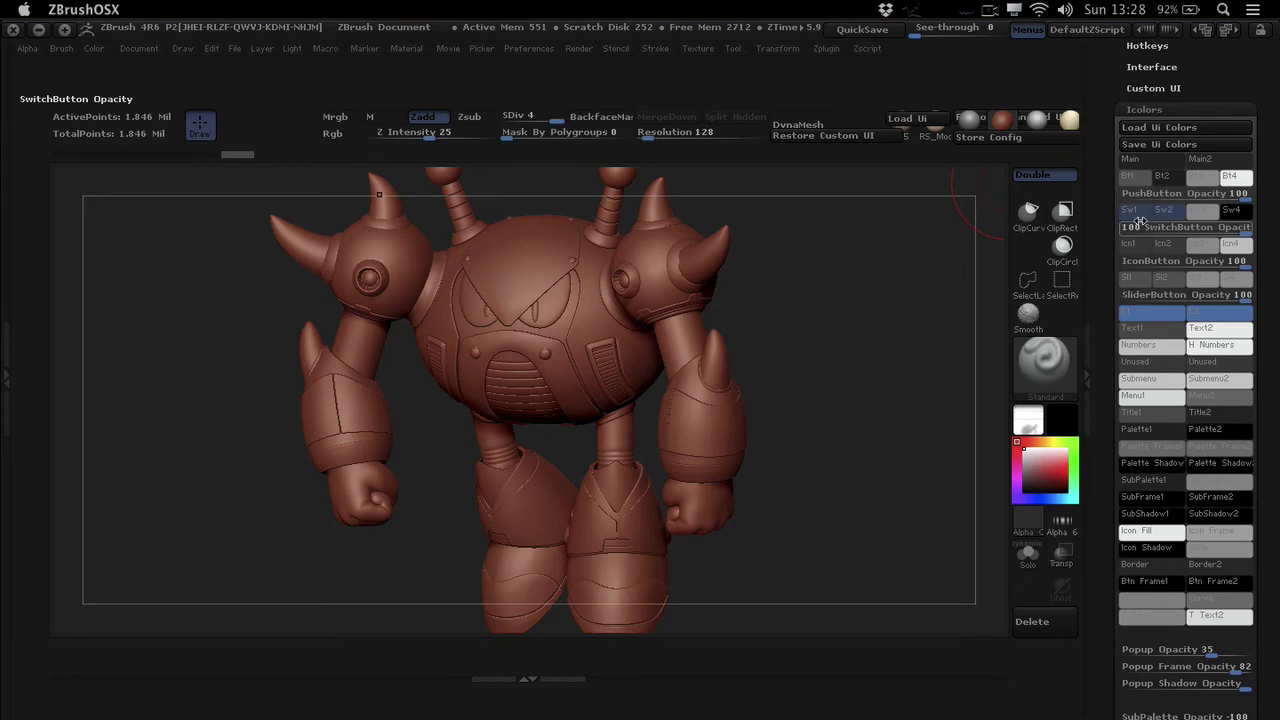
left_click(1143, 222)
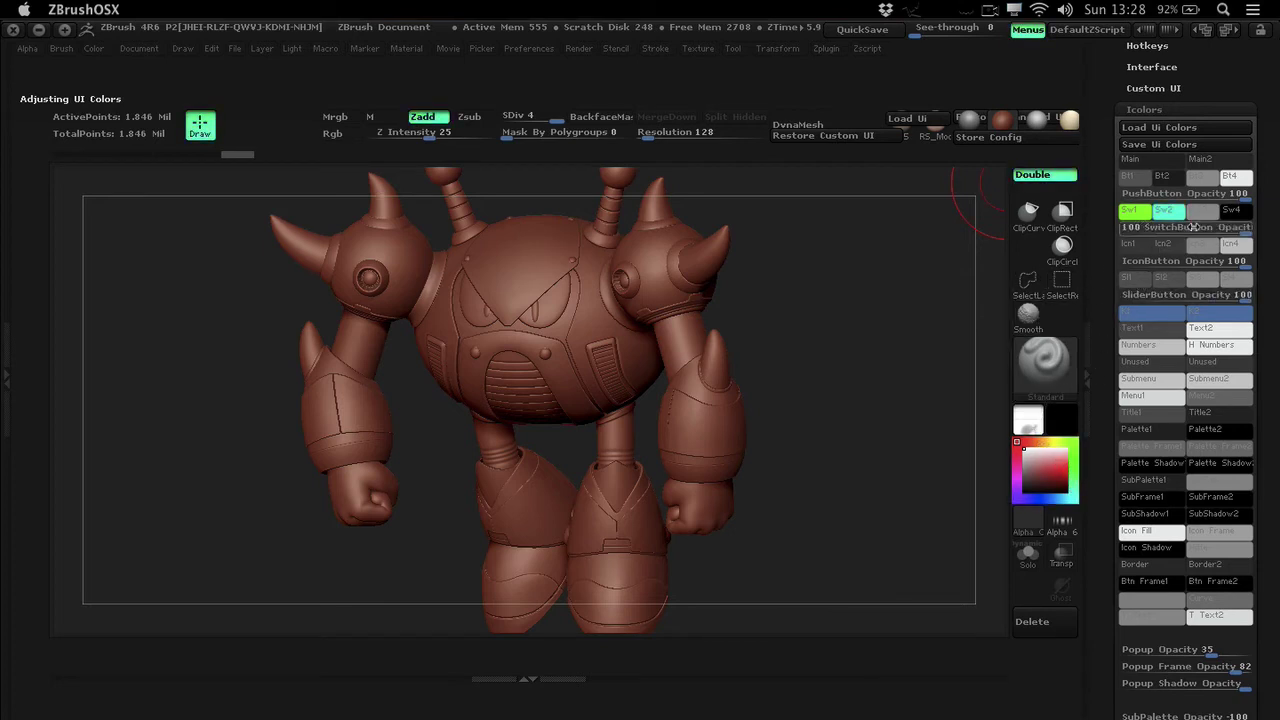
Step: Recolour the slider knobs to magenta, after trying dark red and red
left_click_drag(1162, 320, 1040, 472)
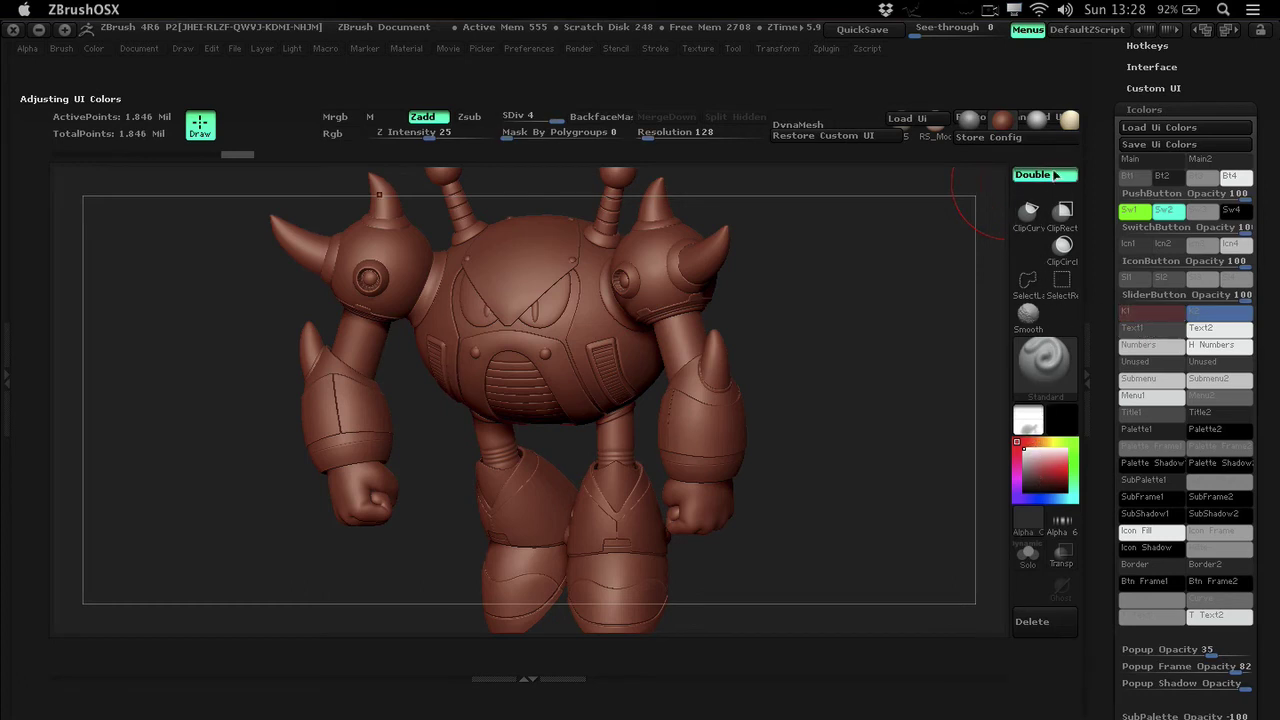
left_click_drag(1219, 312, 1057, 481)
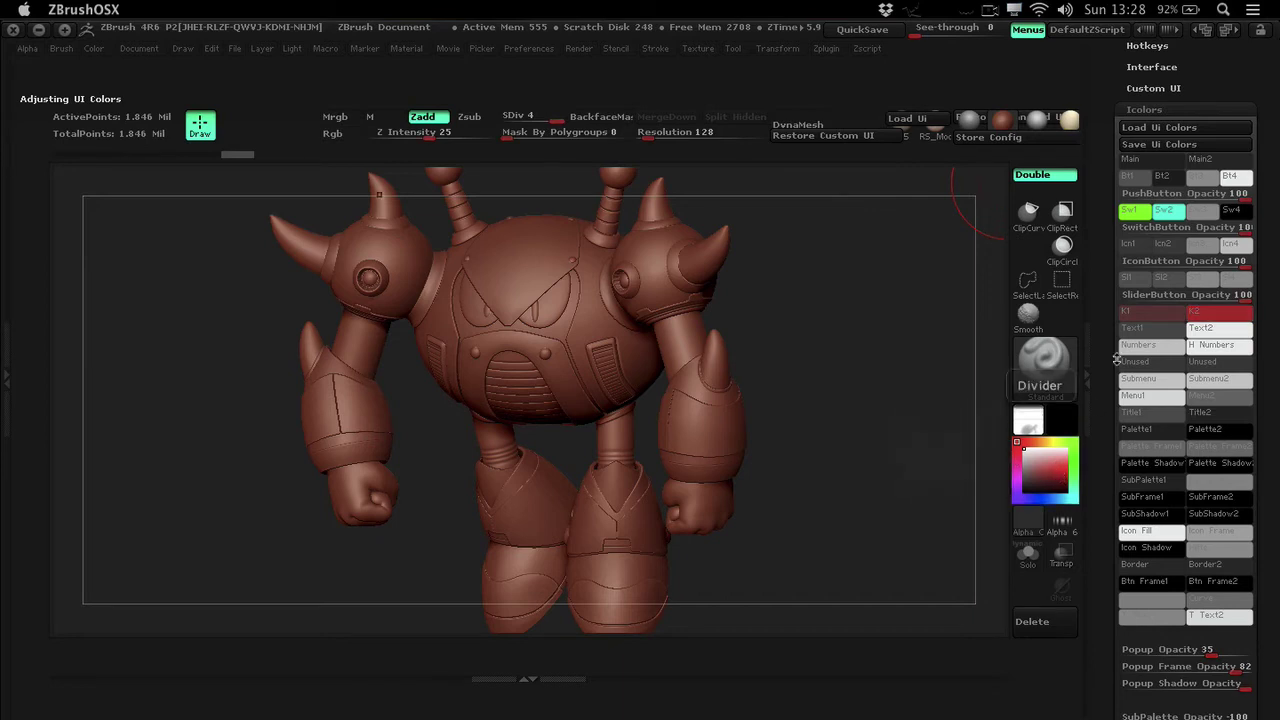
mouse_move(1219, 318)
left_mouse_down()
mouse_move(1080, 395)
mouse_move(1015, 472)
mouse_move(1040, 465)
mouse_move(1045, 360)
mouse_move(1092, 381)
mouse_move(1015, 472)
left_mouse_up()
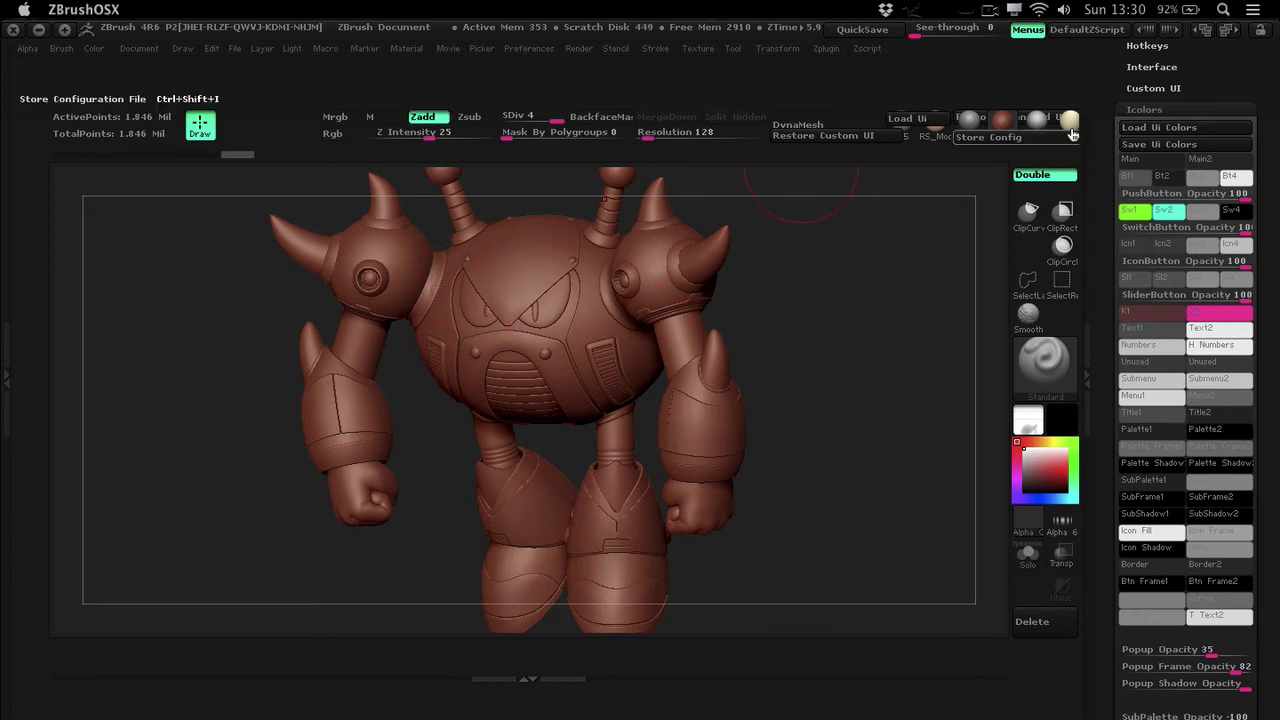
Step: Expand the Config preferences and use Store Config to save the recoloured interface
scroll(1120, 205, "up", 3)
left_click(1140, 105)
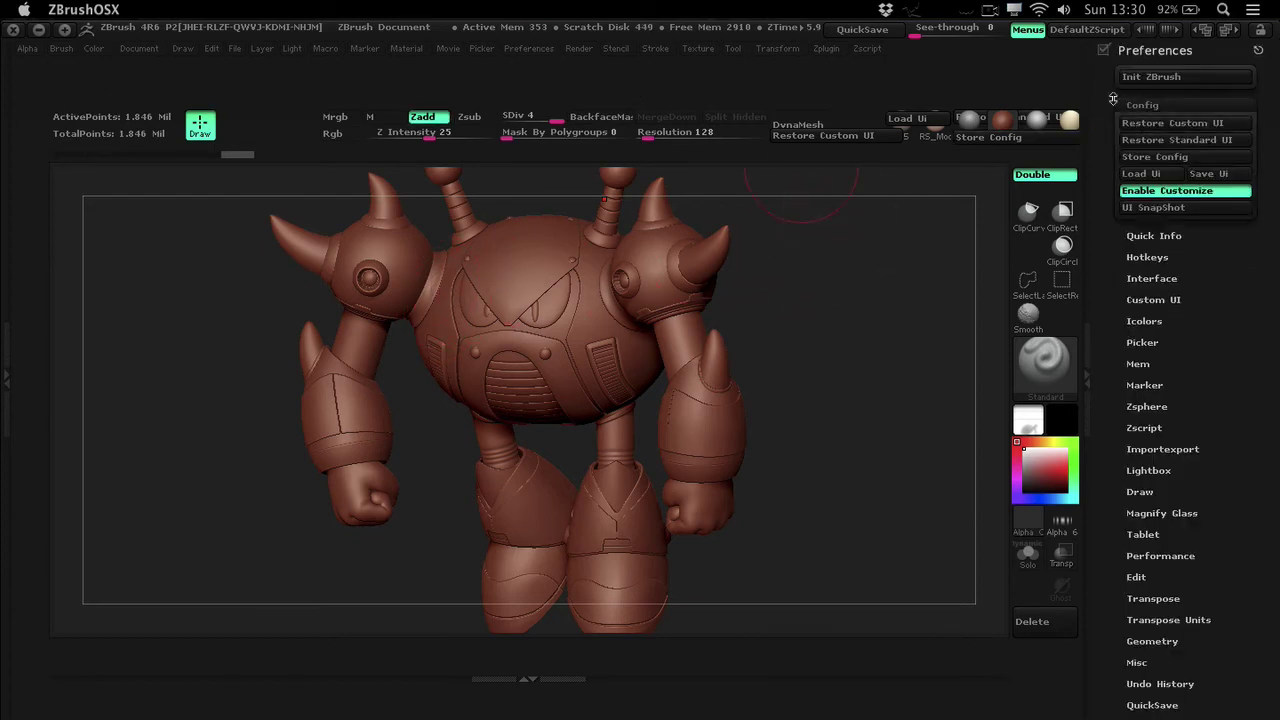
left_click(1176, 161)
Step: Expand Interface > UI preferences and lower Buttons Size from 60 to 38
scroll(1116, 166, "down", 2)
left_click_drag(1116, 166, 1110, 182)
left_click(1120, 278)
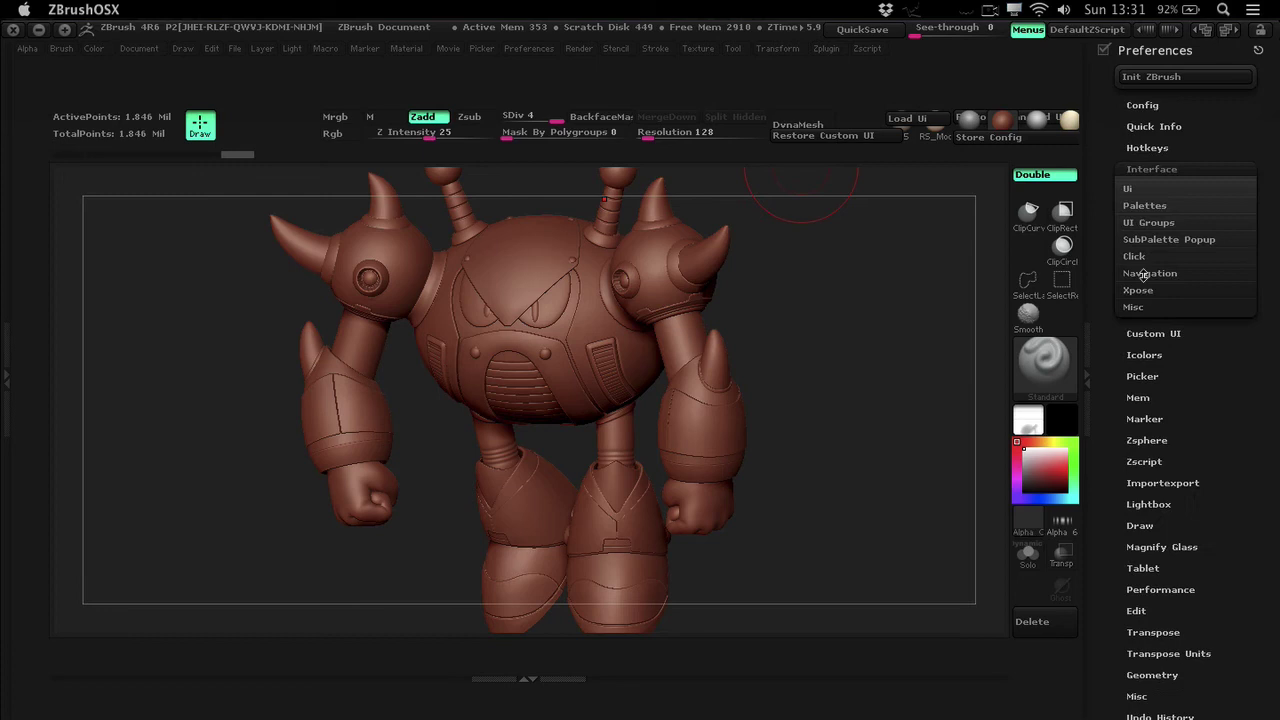
left_click(1145, 192)
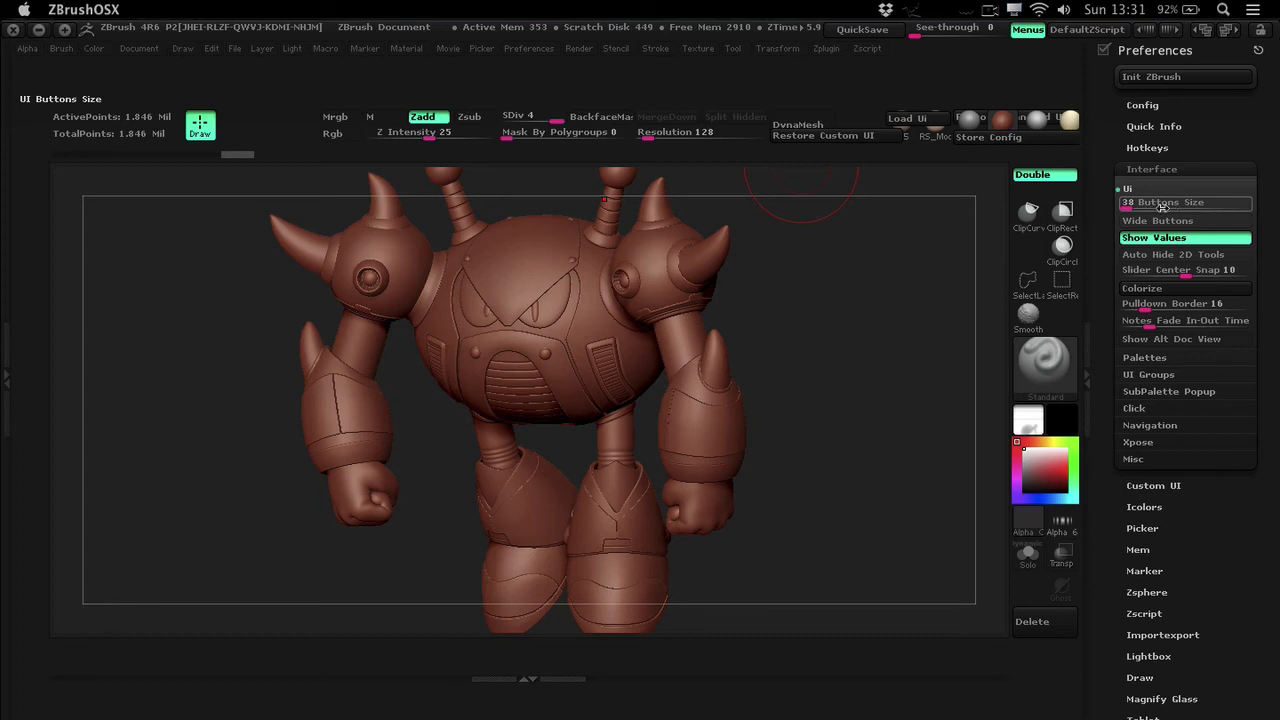
mouse_move(1157, 205)
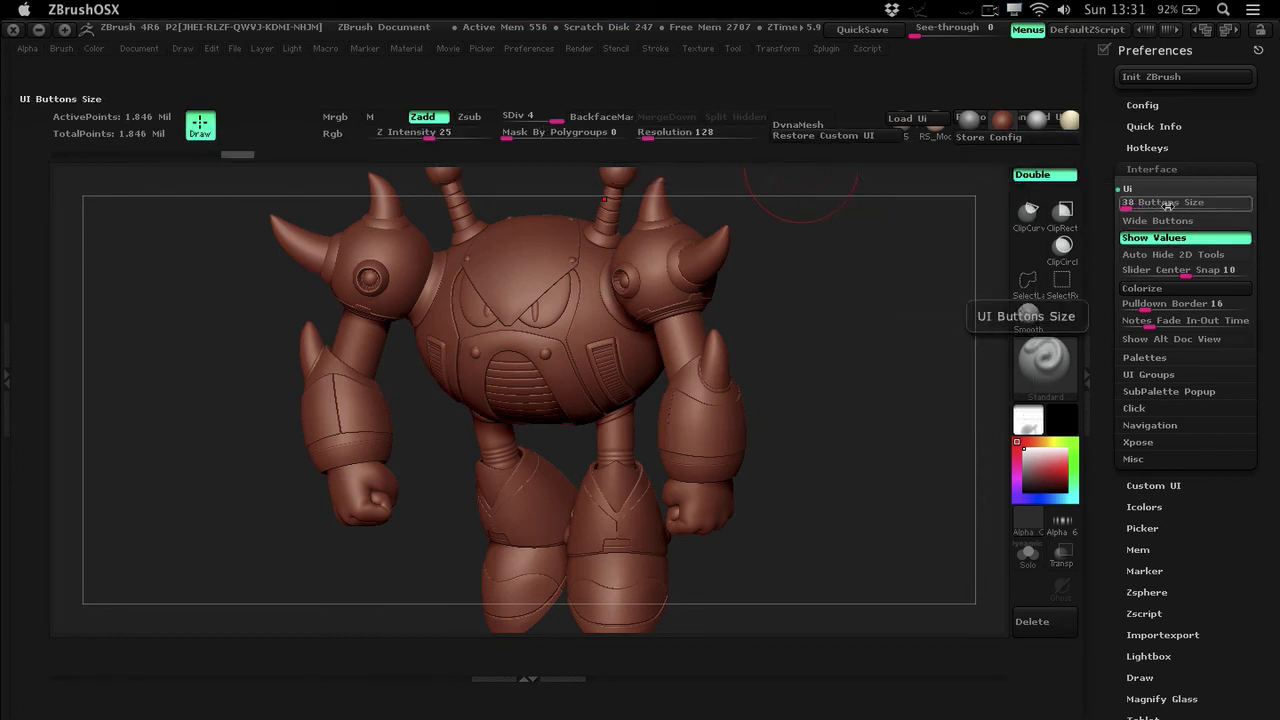
left_click_drag(1161, 205, 1115, 203)
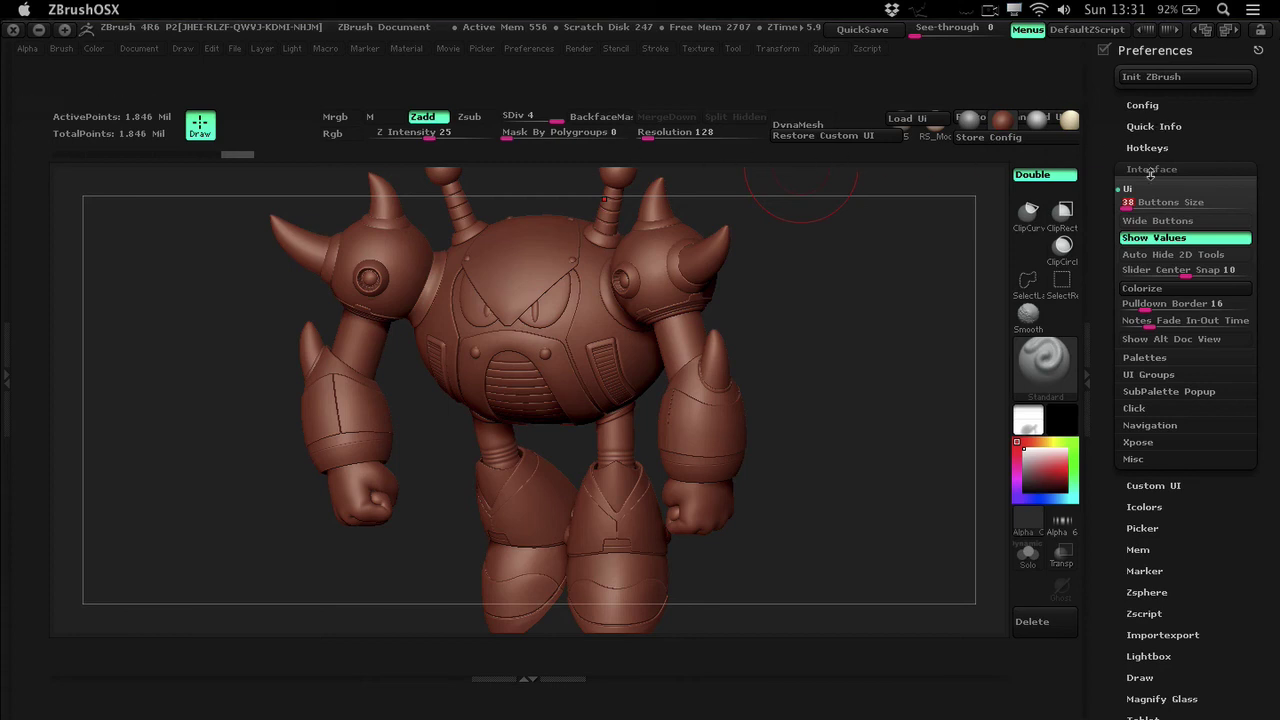
left_click_drag(1098, 186, 1100, 172)
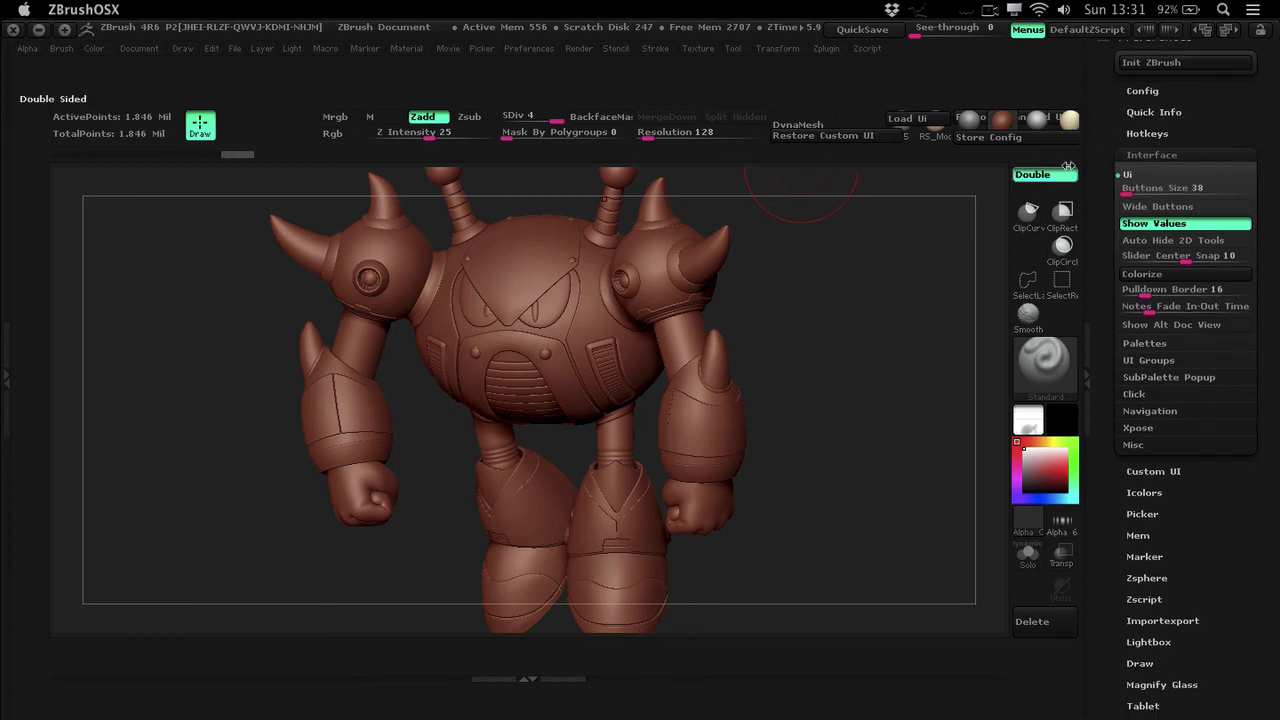
Step: Toggle Wide Buttons and Show Values, leaving shelf buttons at normal width
left_click(1157, 207)
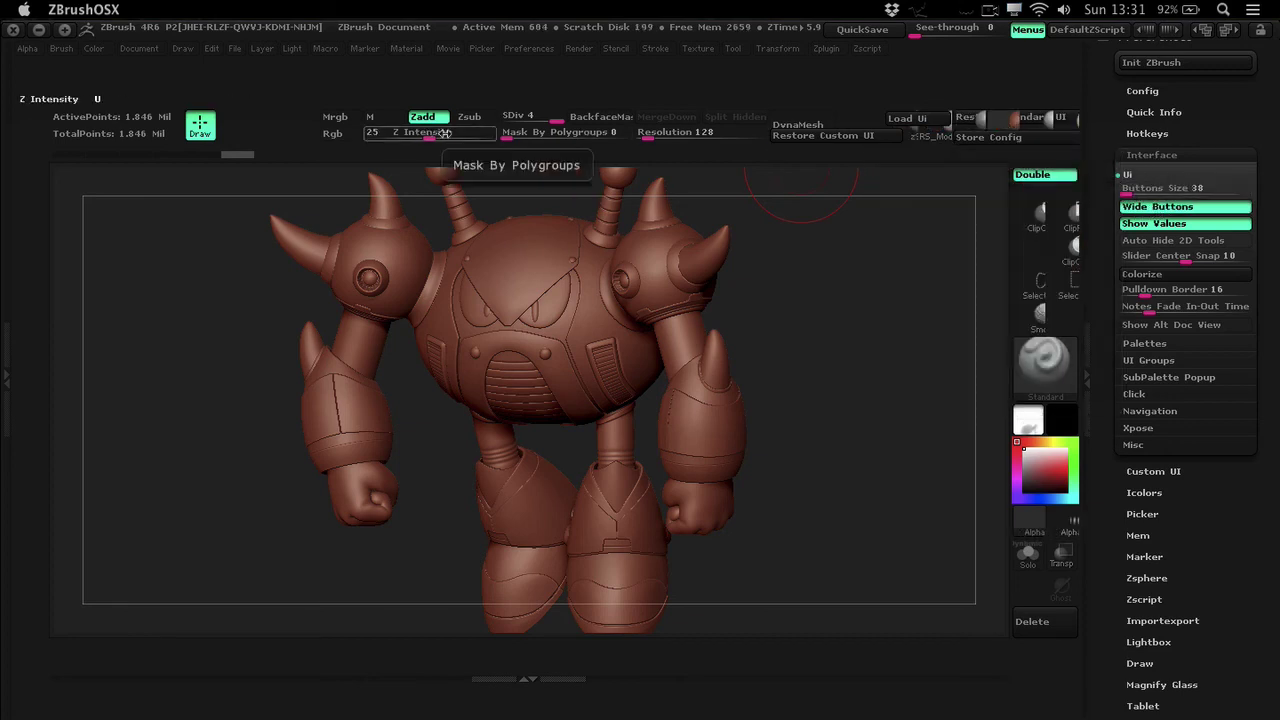
left_click(1170, 226)
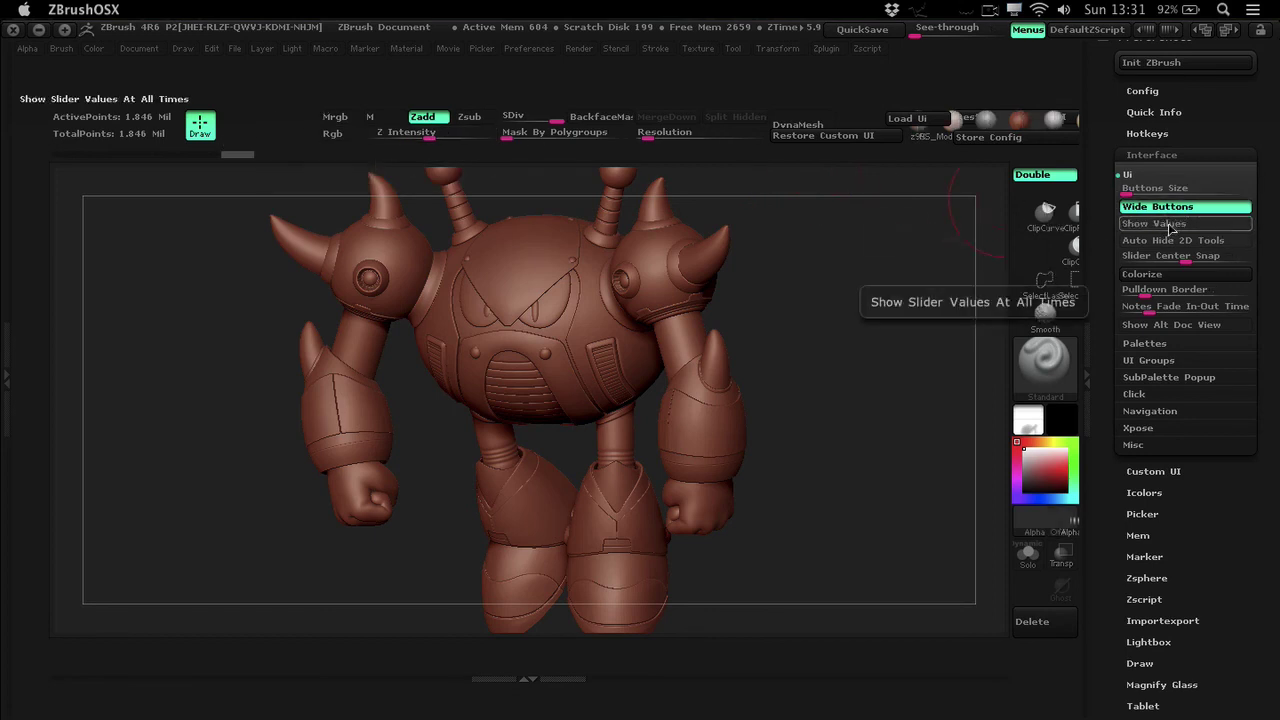
left_click(1170, 226)
left_click(1176, 208)
left_click(1178, 207)
left_click(1182, 207)
left_click(1184, 207)
left_click(1185, 207)
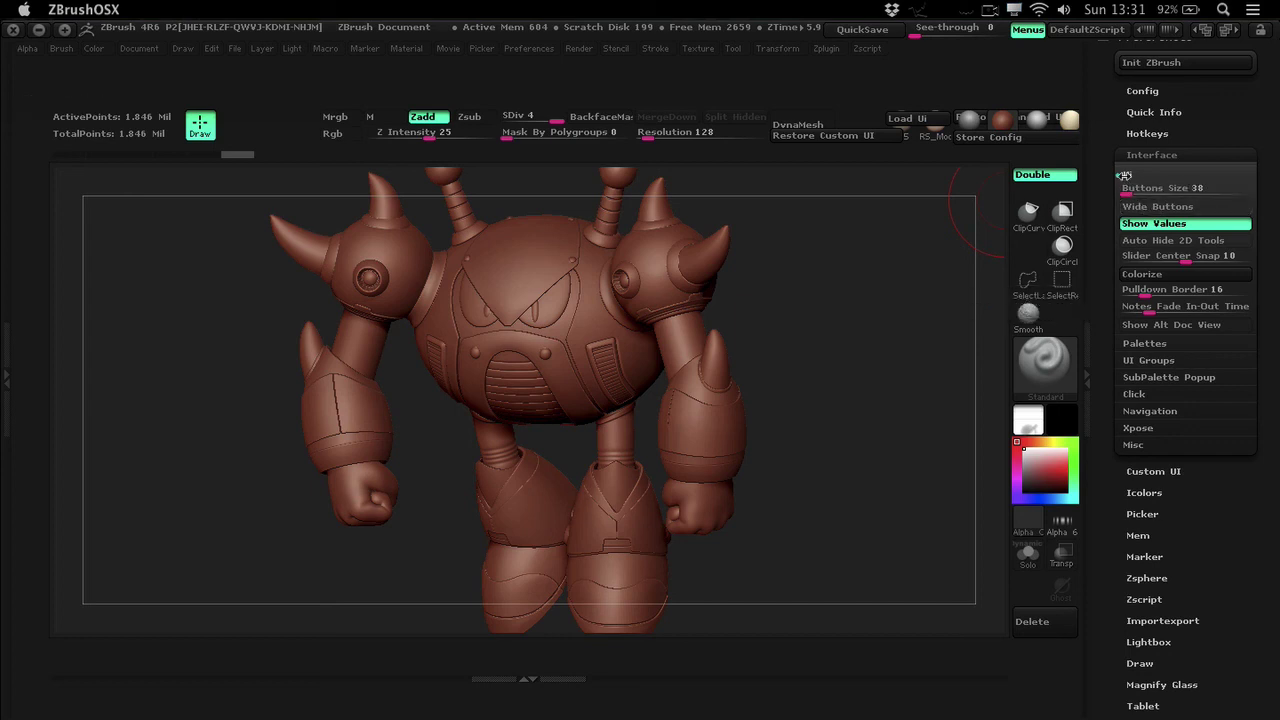
Step: Expand the Palettes, Click and UI Groups preferences, with Use UI Groups and AutoClose UI Groups enabled
scroll(1111, 250, "down", 1)
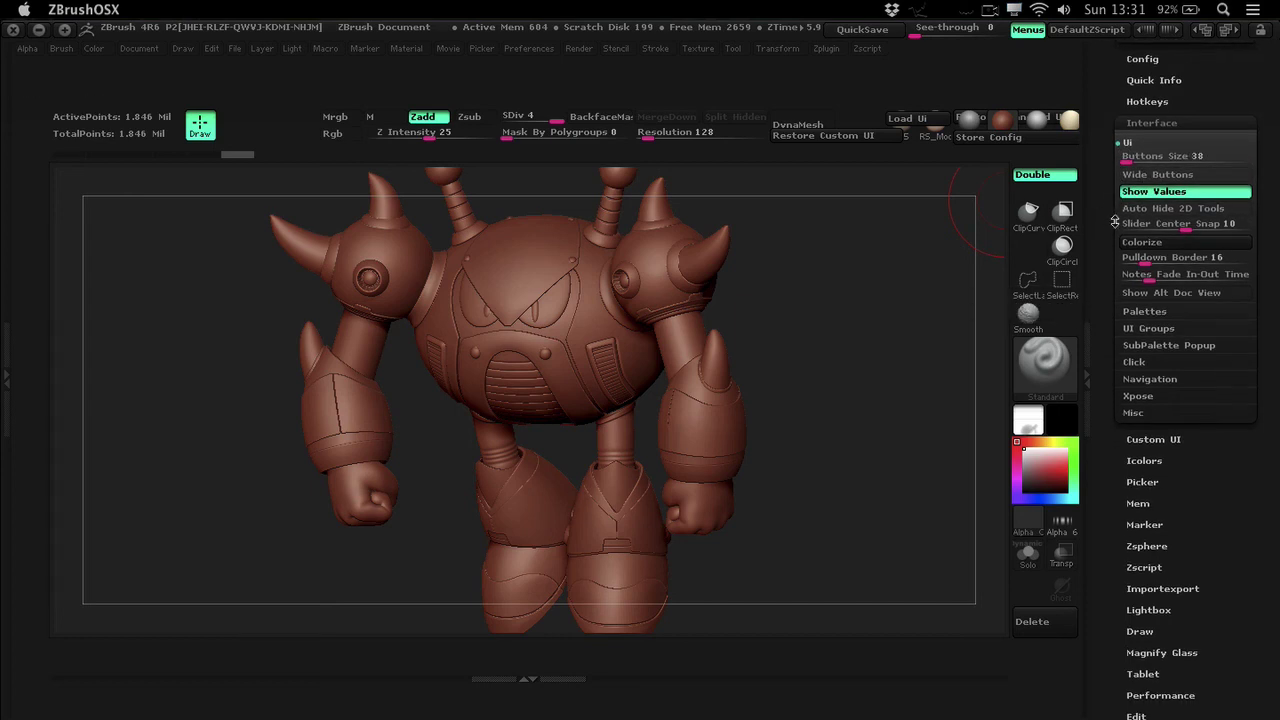
left_click(1156, 315)
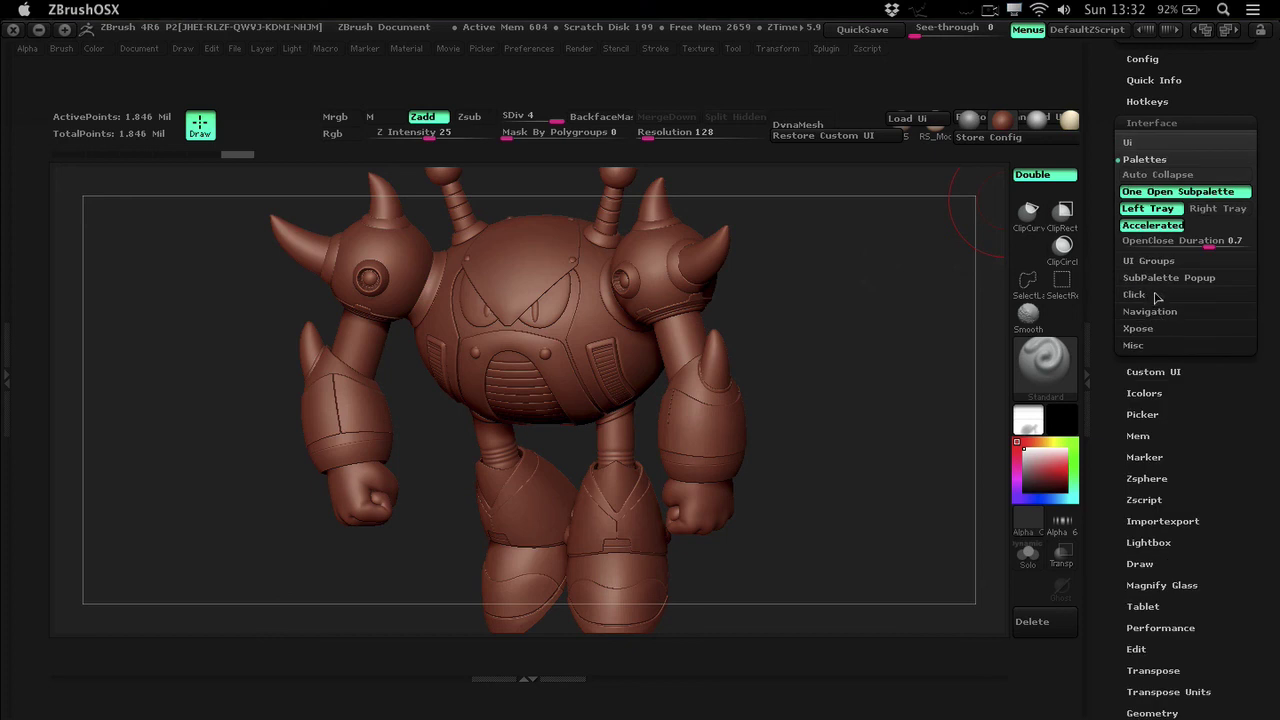
left_click(1156, 296)
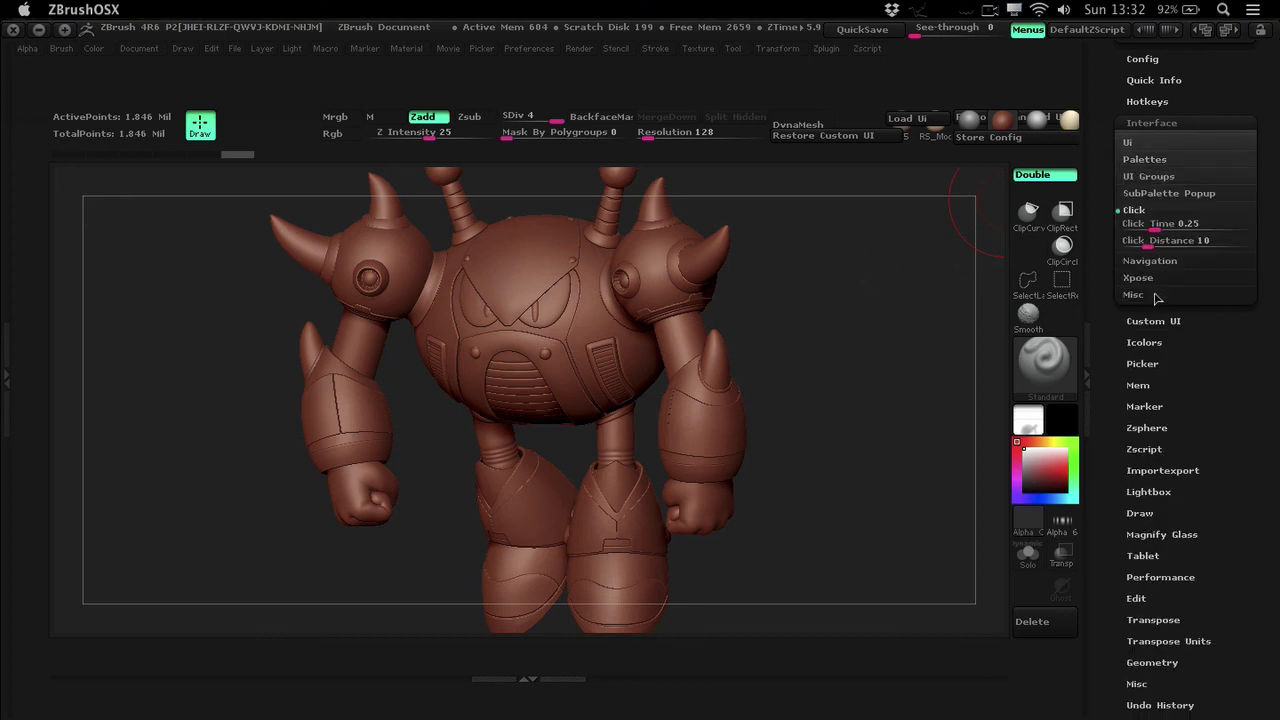
left_click(1158, 176)
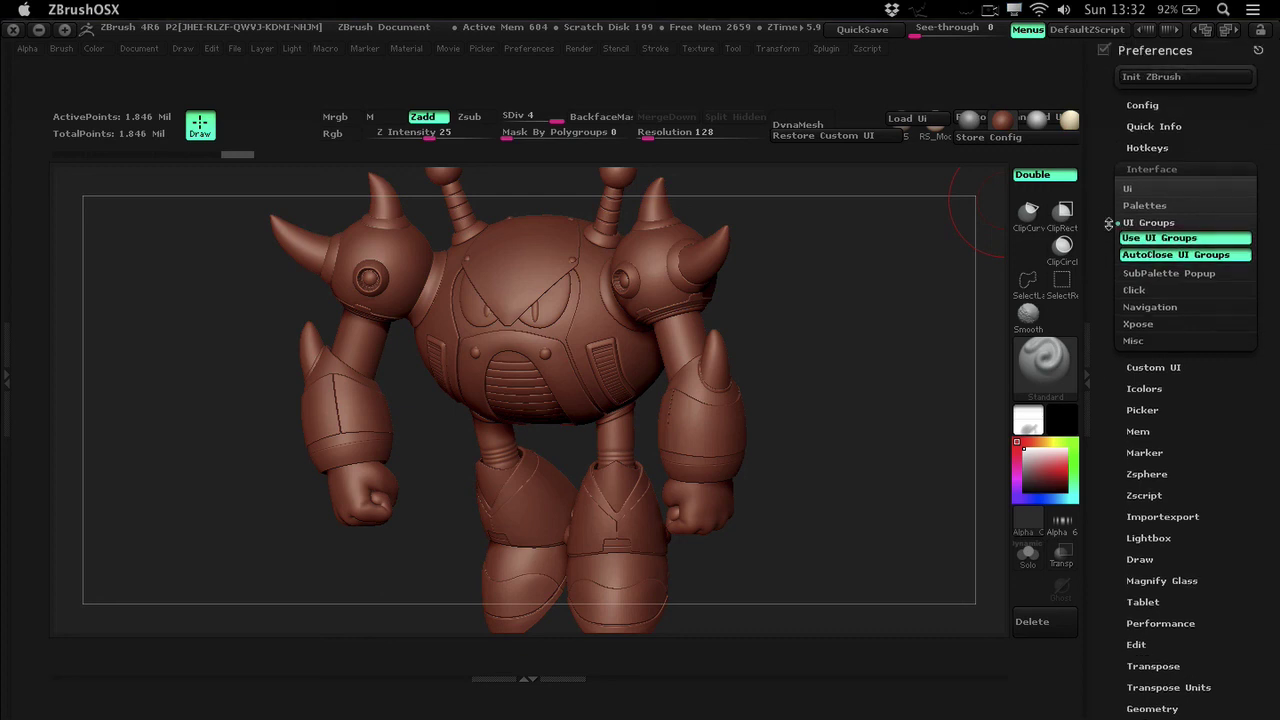
scroll(1110, 200, "up", 2)
scroll(1112, 230, "down", 1)
scroll(1110, 201, "down", 2)
scroll(1108, 203, "up", 3)
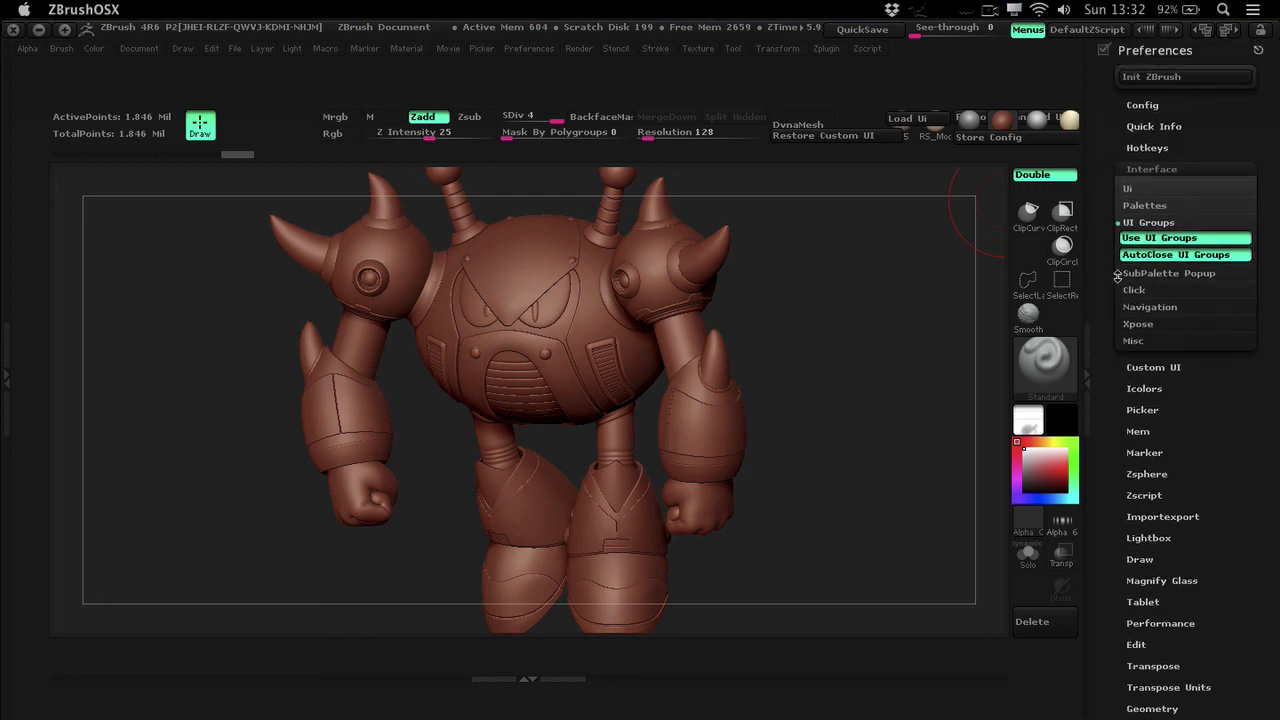